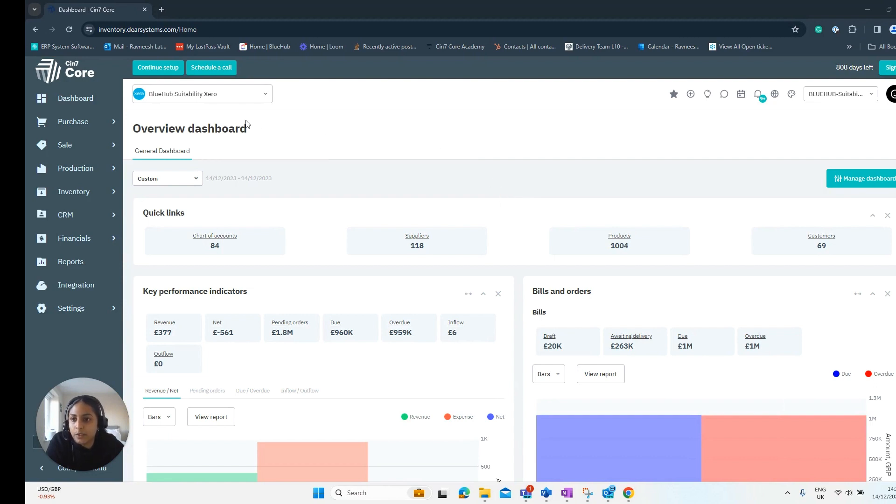
Open the list of suppliers in a new browser tab and switch to it
{"action": "left_click", "coordinate": [62, 125]}
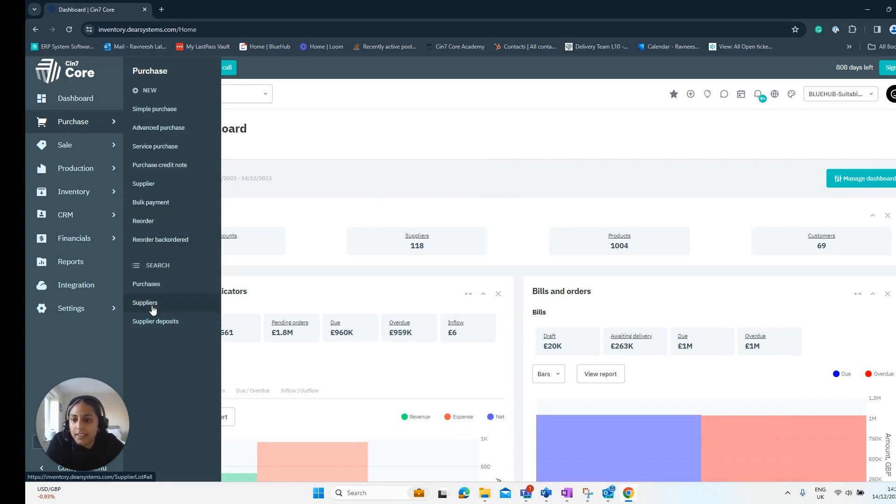
{"action": "right_click", "coordinate": [145, 303]}
{"action": "left_click", "coordinate": [159, 312]}
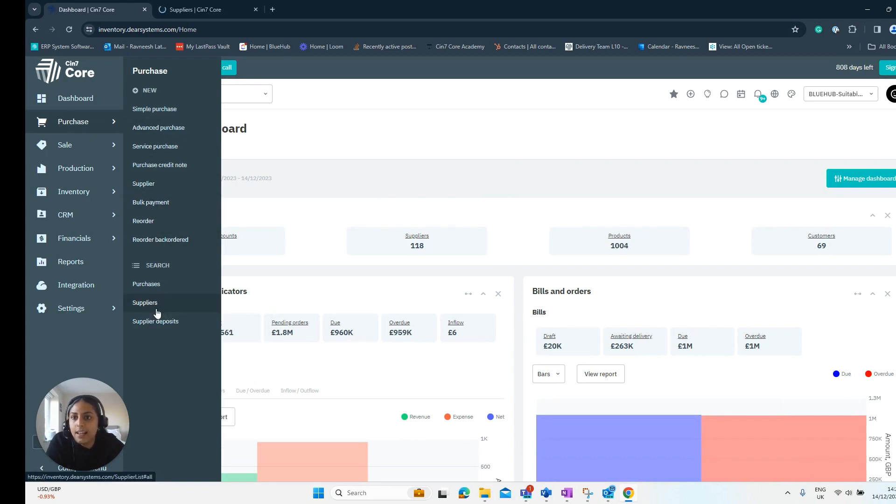
{"action": "left_click", "coordinate": [189, 9]}
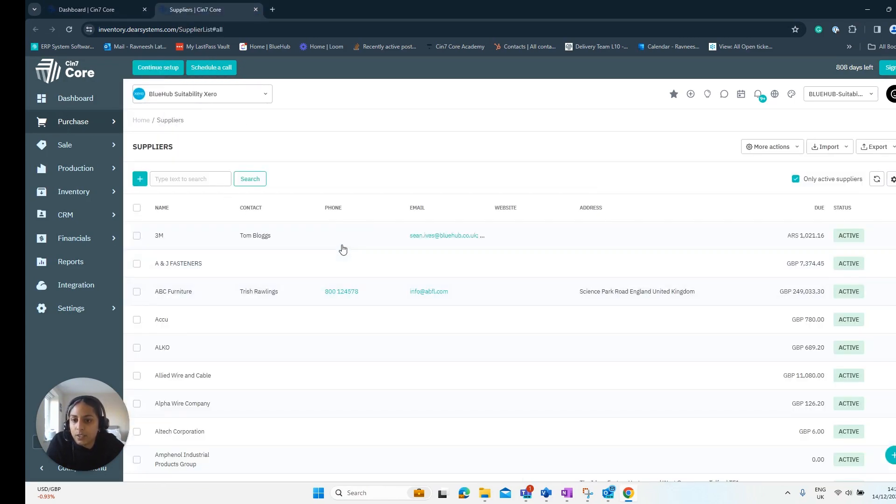
Find the supplier Bluehub Ltd in the list and open its record
{"action": "scroll", "coordinate": [342, 250], "scroll_direction": "down", "scroll_amount": 5}
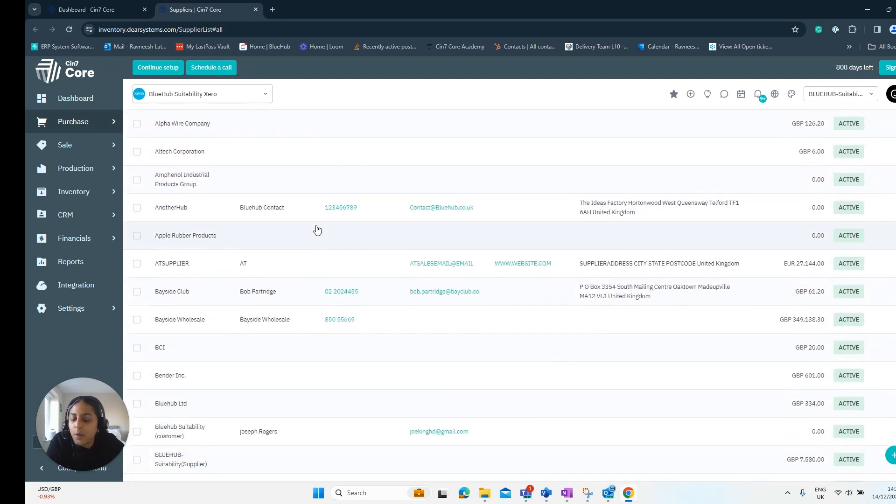
{"action": "scroll", "coordinate": [215, 261], "scroll_direction": "down", "scroll_amount": 1}
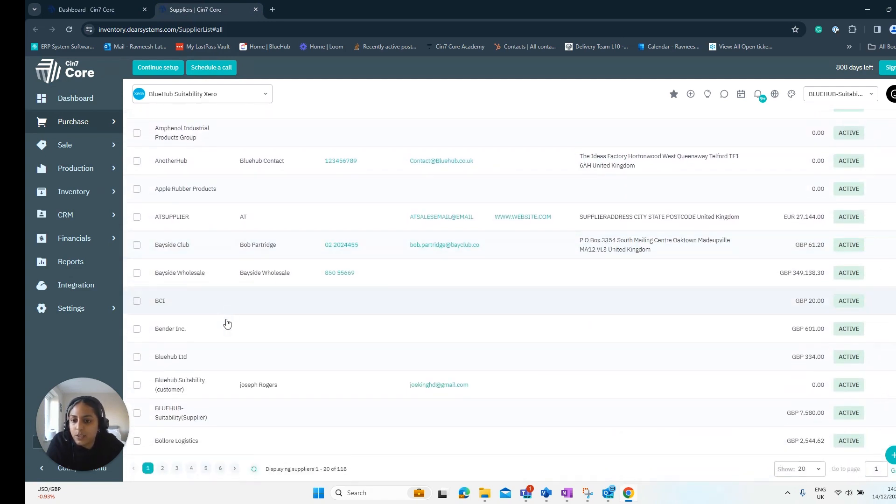
{"action": "left_click", "coordinate": [176, 360]}
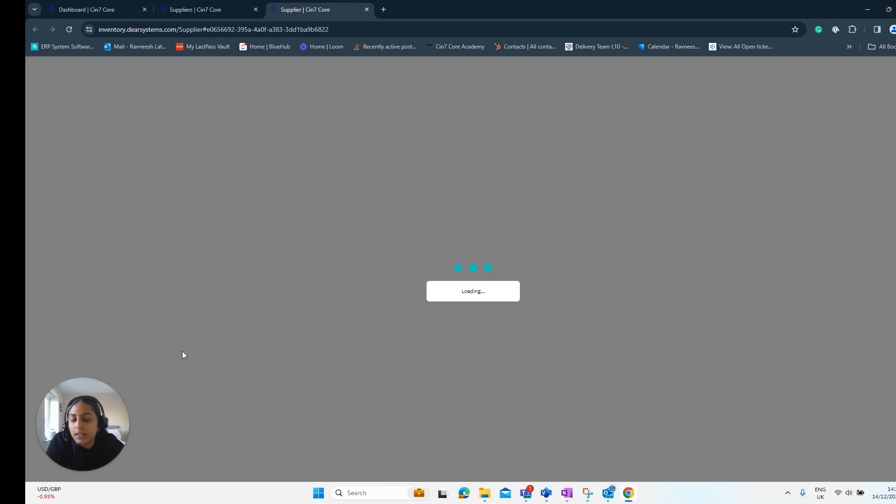
Review the general details of the Bluehub Ltd supplier record, including the available Status options
{"action": "scroll", "coordinate": [353, 196], "scroll_direction": "down", "scroll_amount": 1}
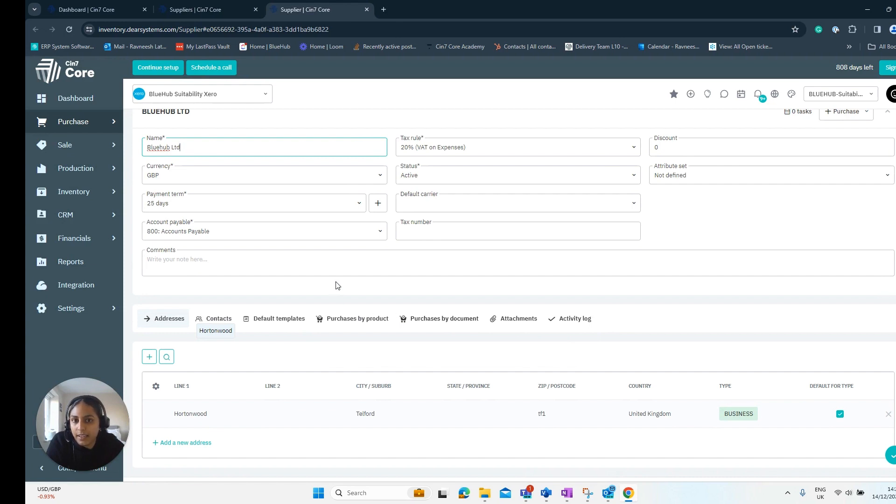
{"action": "scroll", "coordinate": [336, 284], "scroll_direction": "up", "scroll_amount": 1}
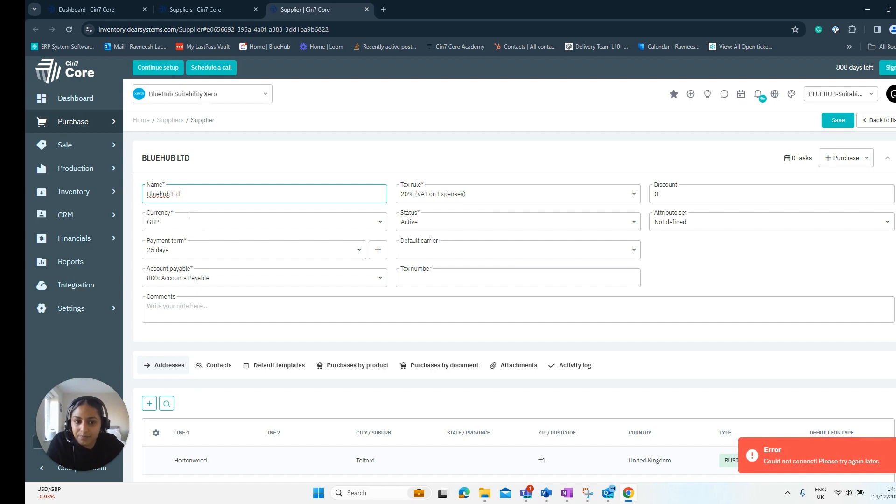
{"action": "scroll", "coordinate": [189, 222], "scroll_direction": "down", "scroll_amount": 1}
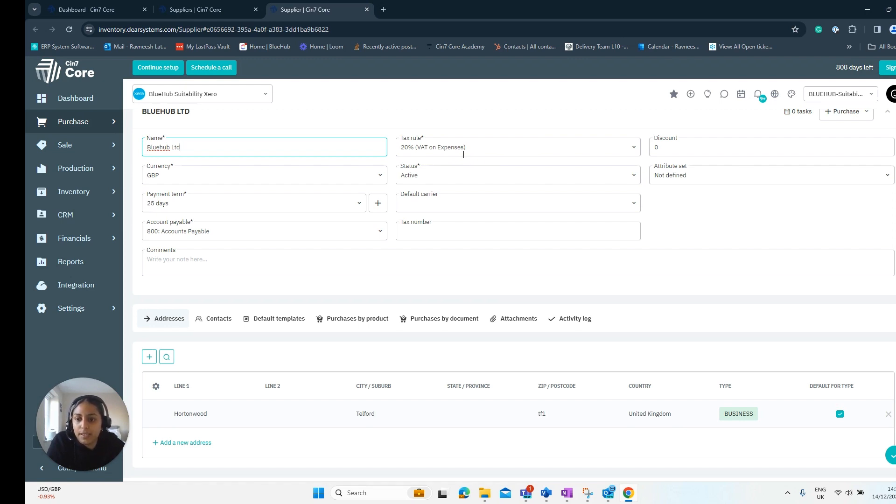
{"action": "left_click", "coordinate": [632, 183]}
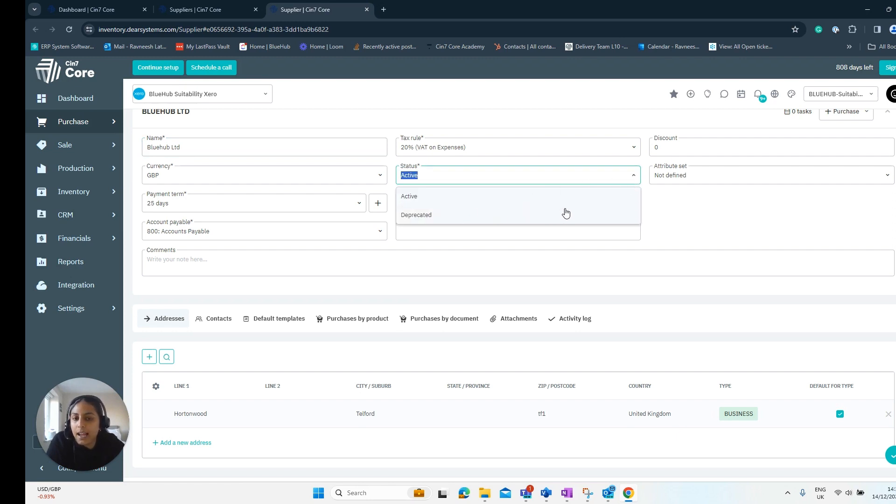
{"action": "left_click", "coordinate": [633, 179]}
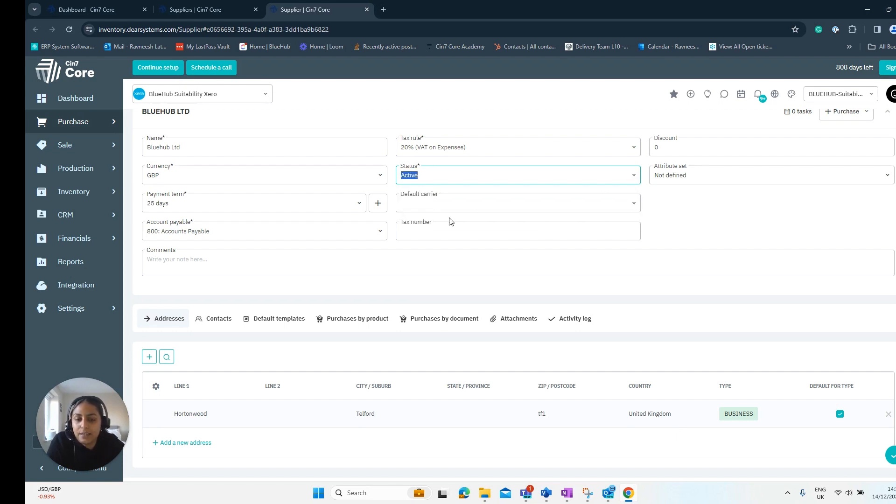
{"action": "left_click", "coordinate": [706, 241]}
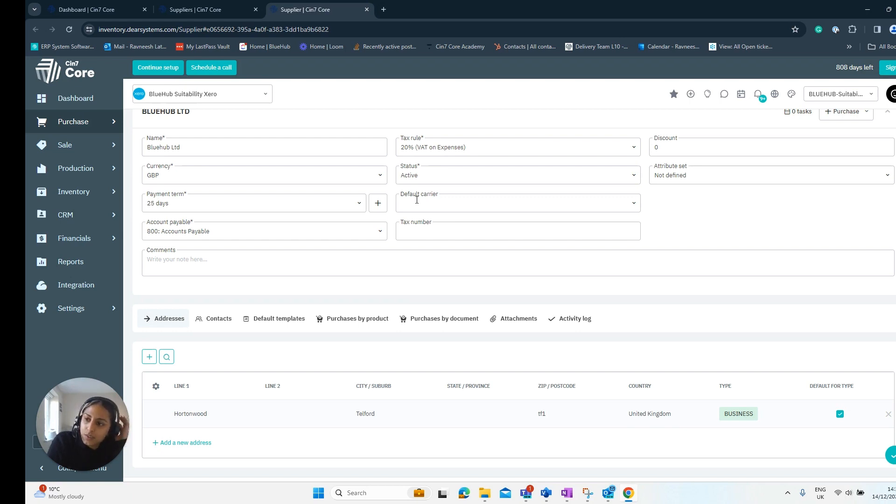
Examine the supplier's tax number, discount and comments fields without changing them
{"action": "left_click", "coordinate": [408, 233]}
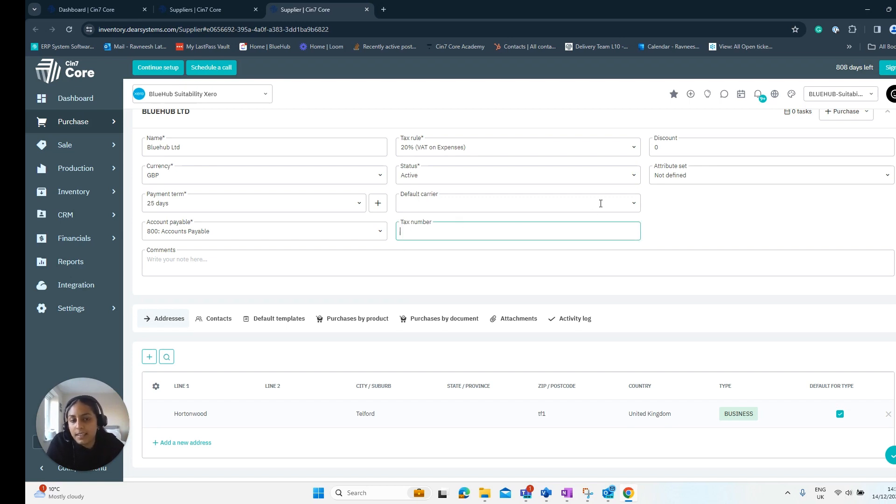
{"action": "scroll", "coordinate": [601, 203], "scroll_direction": "up", "scroll_amount": 1}
{"action": "left_click", "coordinate": [686, 193]}
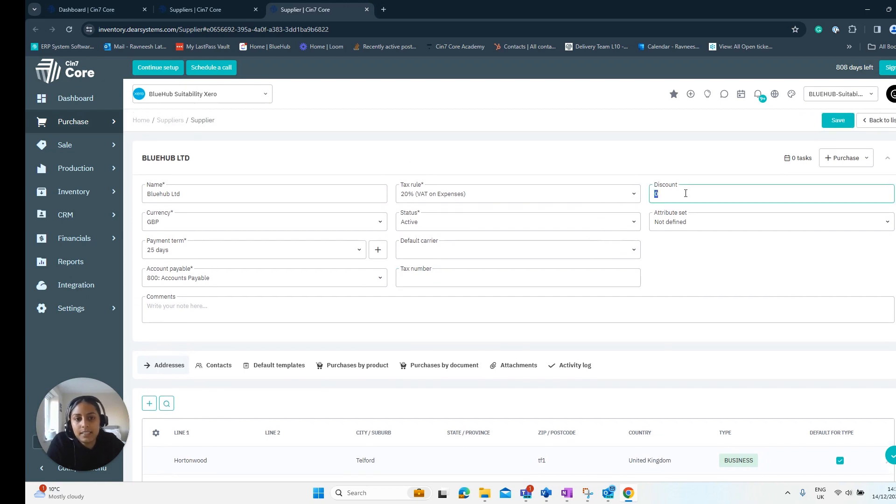
{"action": "left_click", "coordinate": [685, 193]}
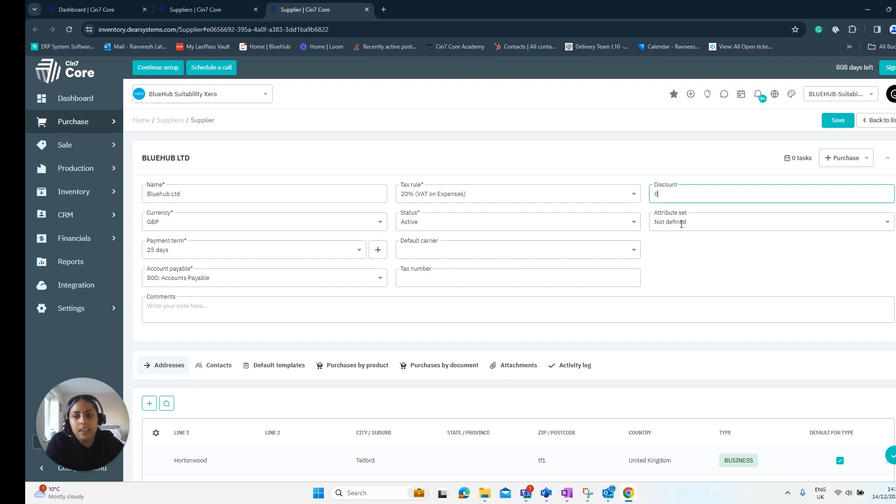
{"action": "left_click", "coordinate": [224, 317]}
Examine the supplier's Hortonwood address entry and the address types it can be assigned
{"action": "scroll", "coordinate": [233, 318], "scroll_direction": "down", "scroll_amount": 1}
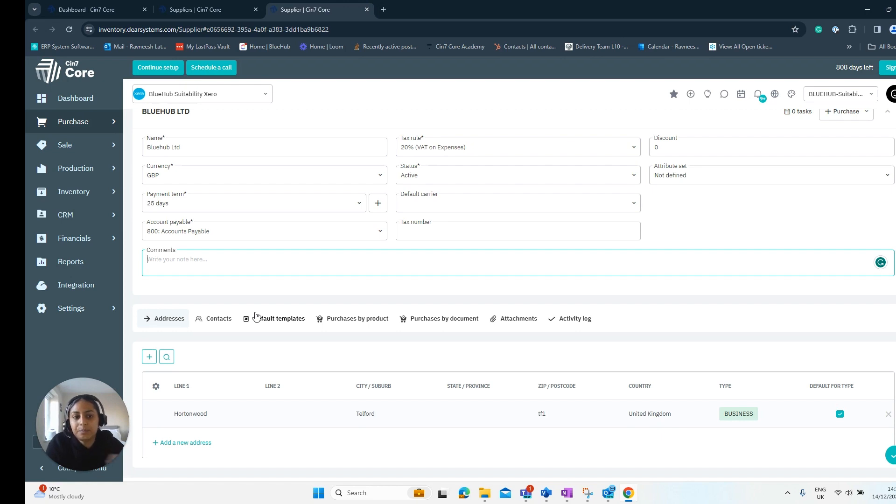
{"action": "scroll", "coordinate": [572, 220], "scroll_direction": "down", "scroll_amount": 1}
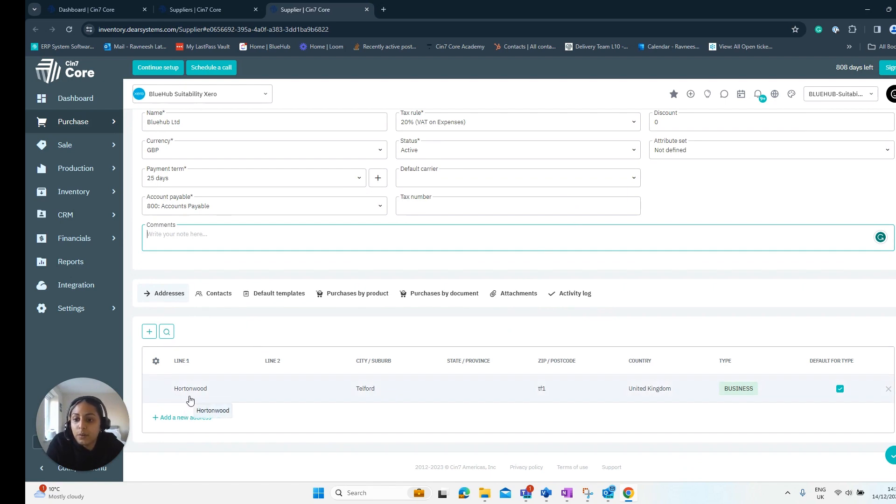
{"action": "left_click", "coordinate": [736, 390]}
{"action": "left_click", "coordinate": [798, 389]}
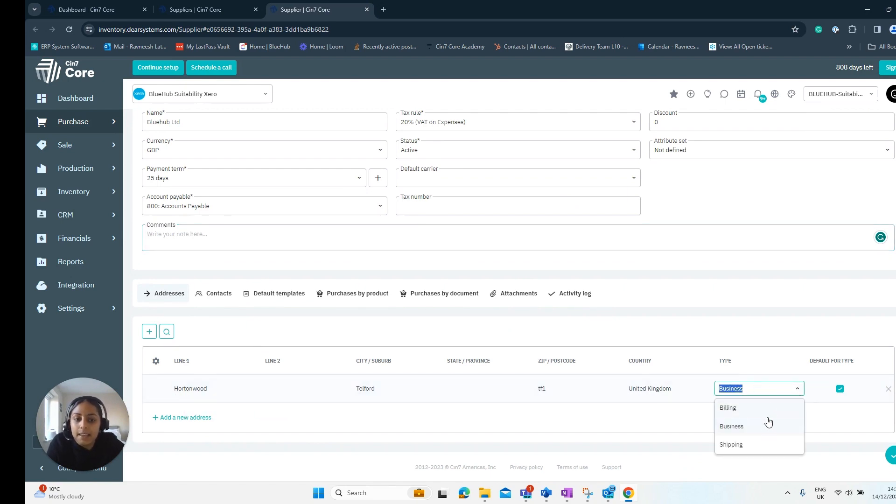
{"action": "left_click", "coordinate": [684, 459]}
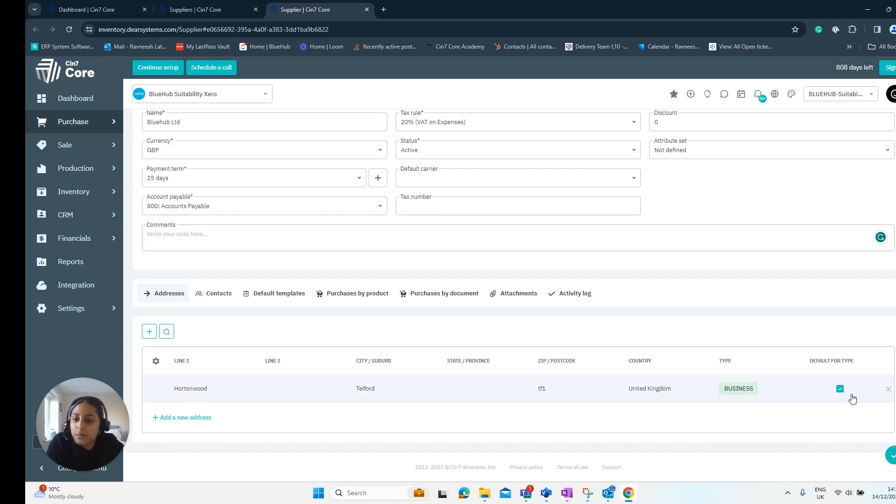
Review the supplier's contacts, default purchase document templates and file attachments
{"action": "left_click", "coordinate": [217, 296]}
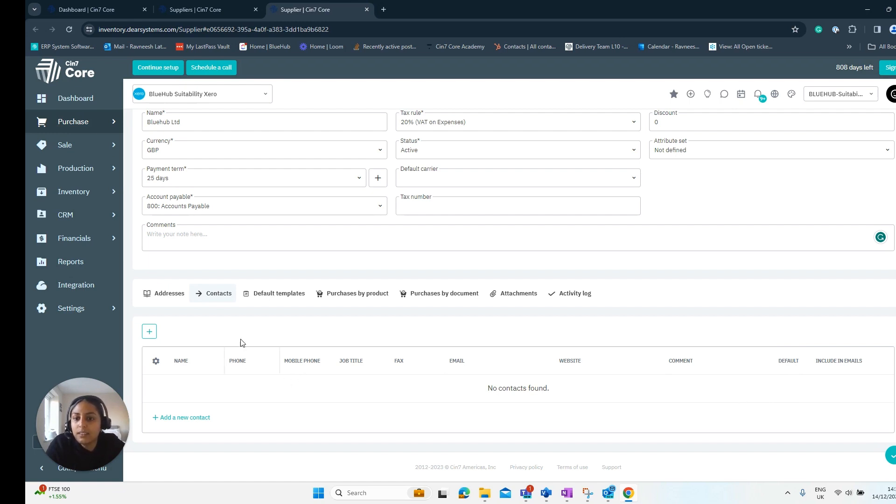
{"action": "left_click", "coordinate": [247, 294]}
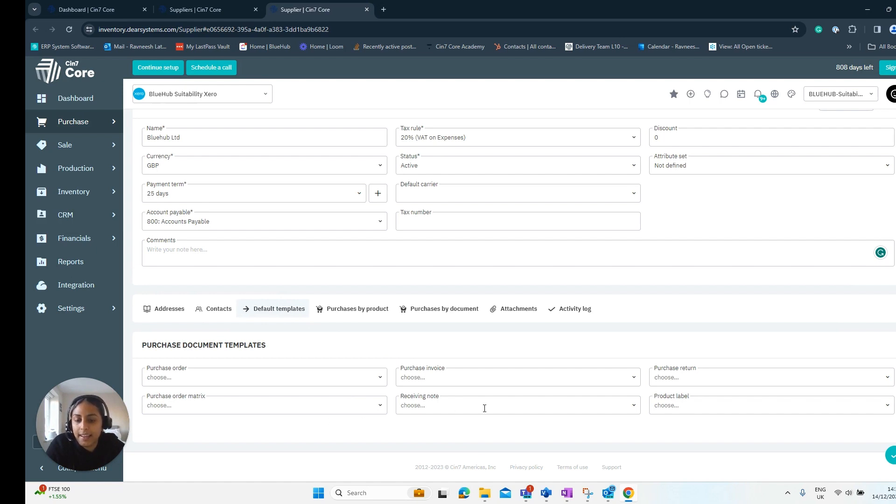
{"action": "left_click", "coordinate": [514, 309]}
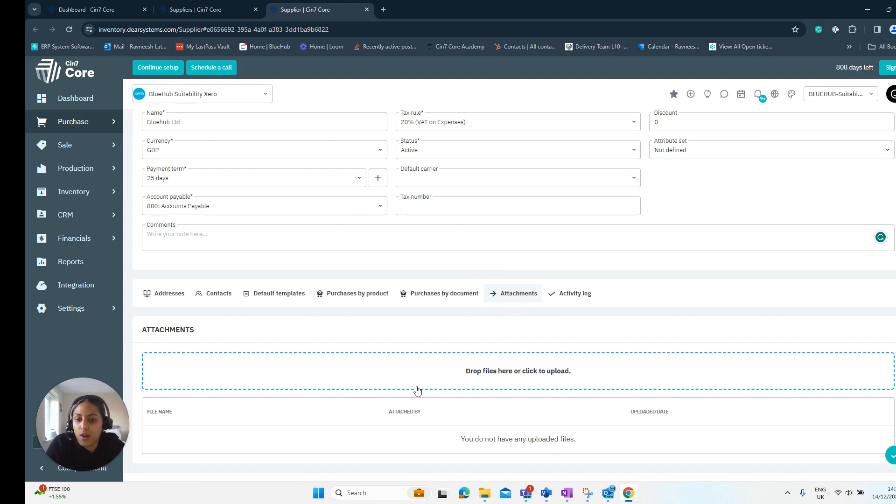
{"action": "right_click", "coordinate": [440, 374]}
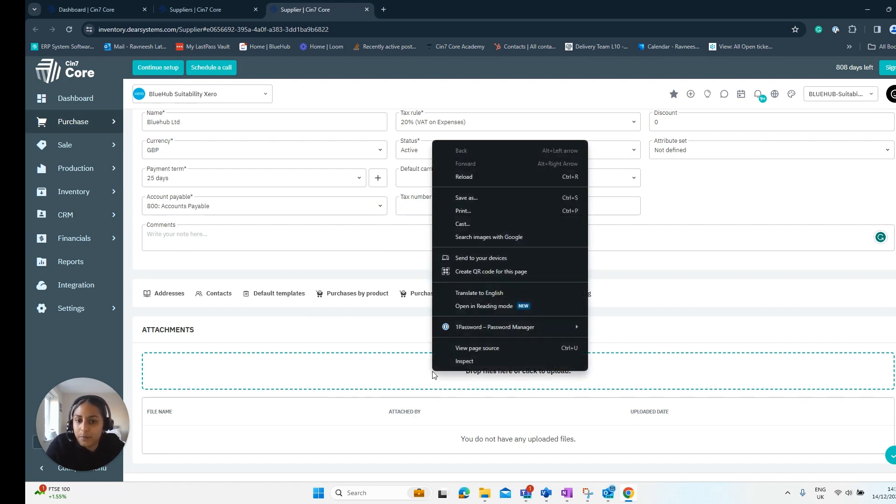
{"action": "left_click", "coordinate": [699, 309]}
Set the supplier's default carrier to dpd and save the supplier record
{"action": "scroll", "coordinate": [662, 320], "scroll_direction": "up", "scroll_amount": 2}
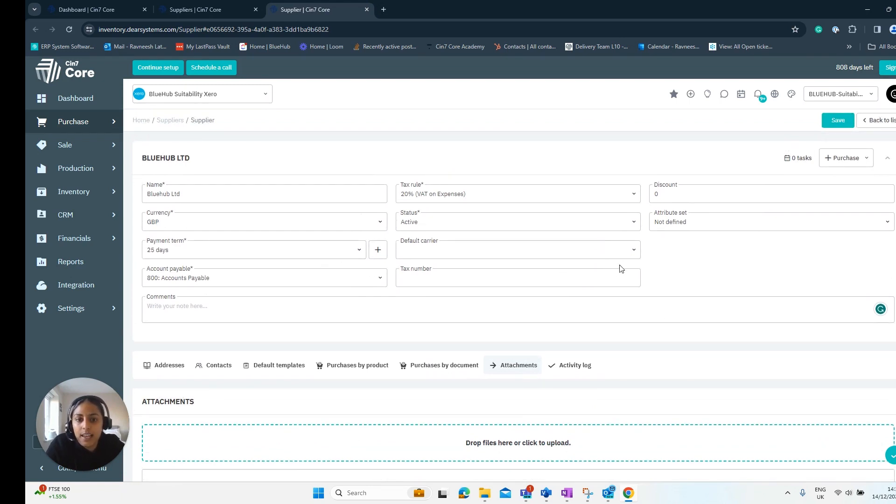
{"action": "left_click", "coordinate": [630, 254]}
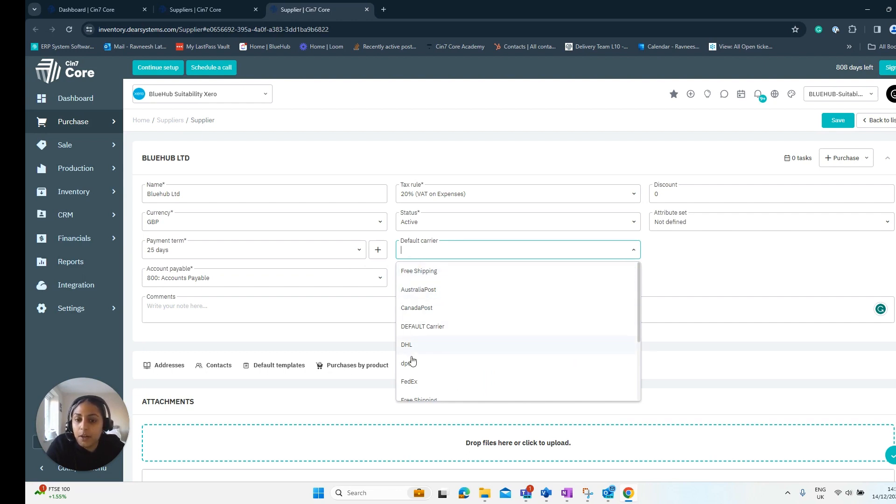
{"action": "left_click", "coordinate": [408, 365]}
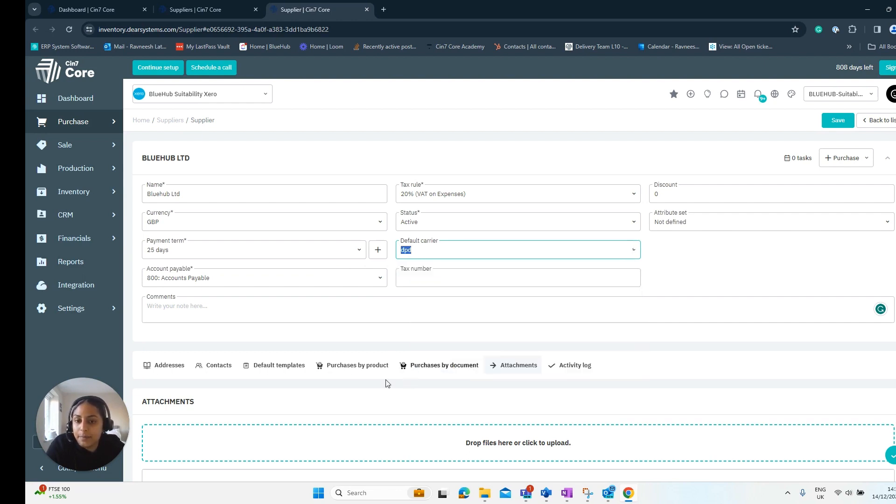
{"action": "left_click", "coordinate": [693, 274]}
{"action": "left_click", "coordinate": [838, 120]}
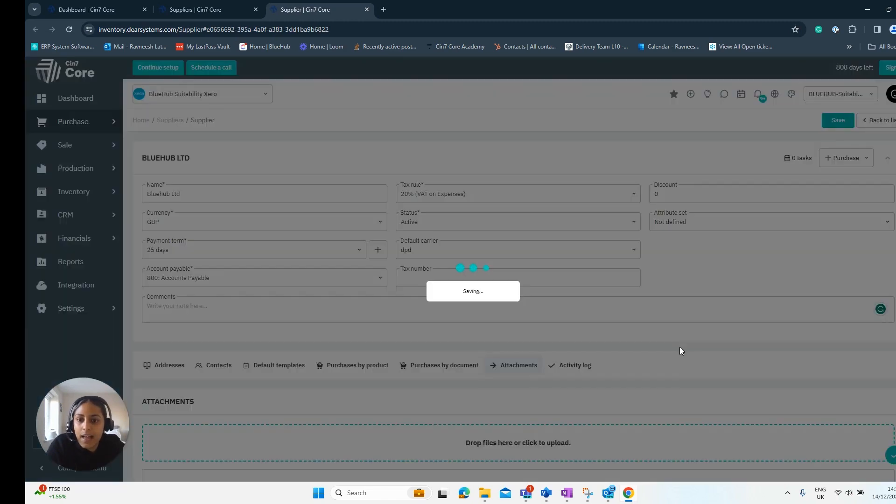